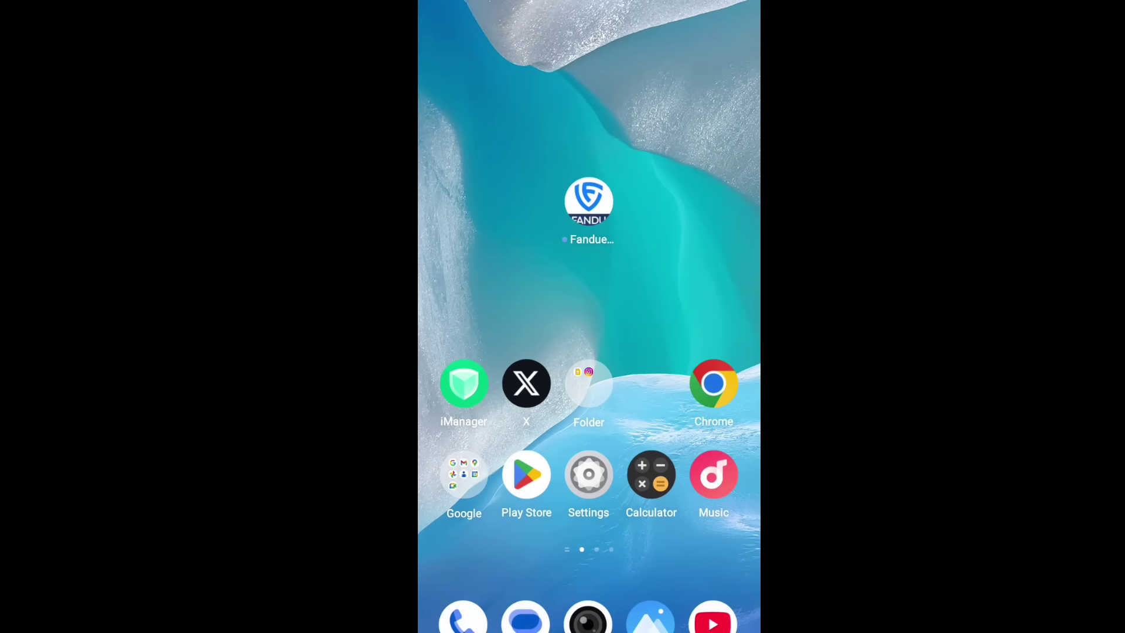
# - Remove the Fanduel app from the home screen through its quick options menu and confirm
pyautogui.click(588, 201)
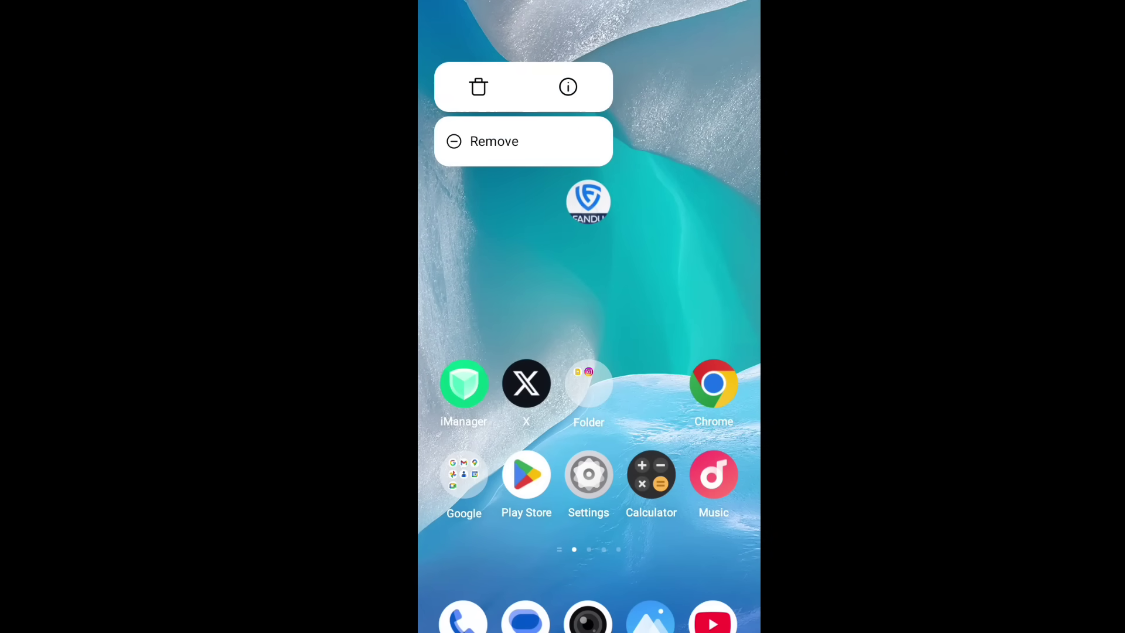
pyautogui.click(479, 86)
pyautogui.click(656, 402)
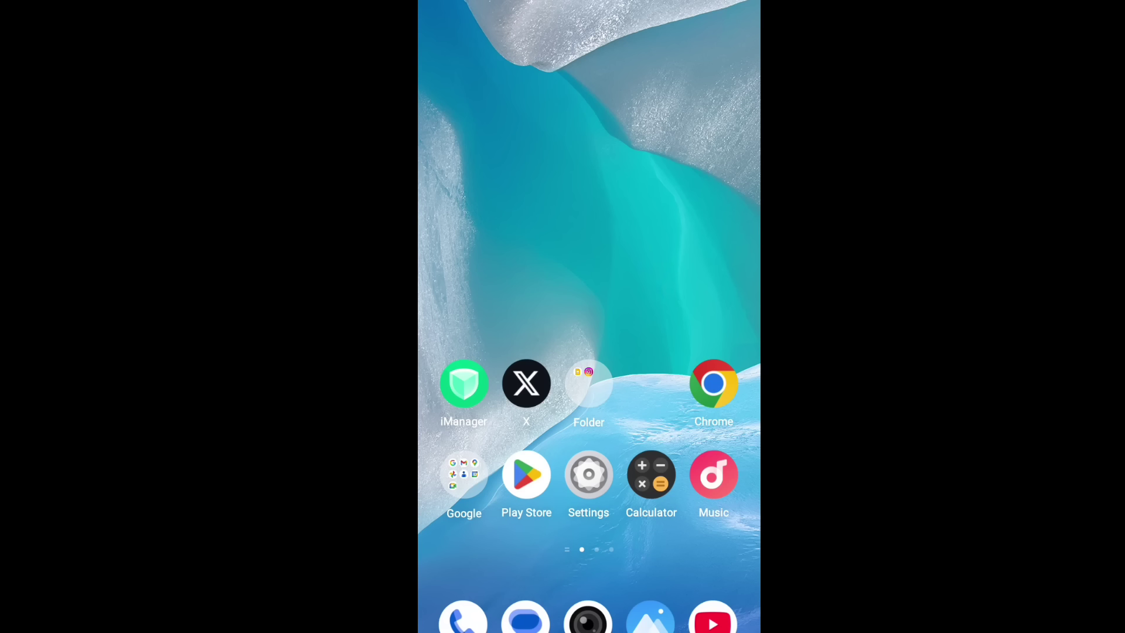
# - Search Play Store for Instagram, start its update, and return to the home screen
pyautogui.click(678, 291)
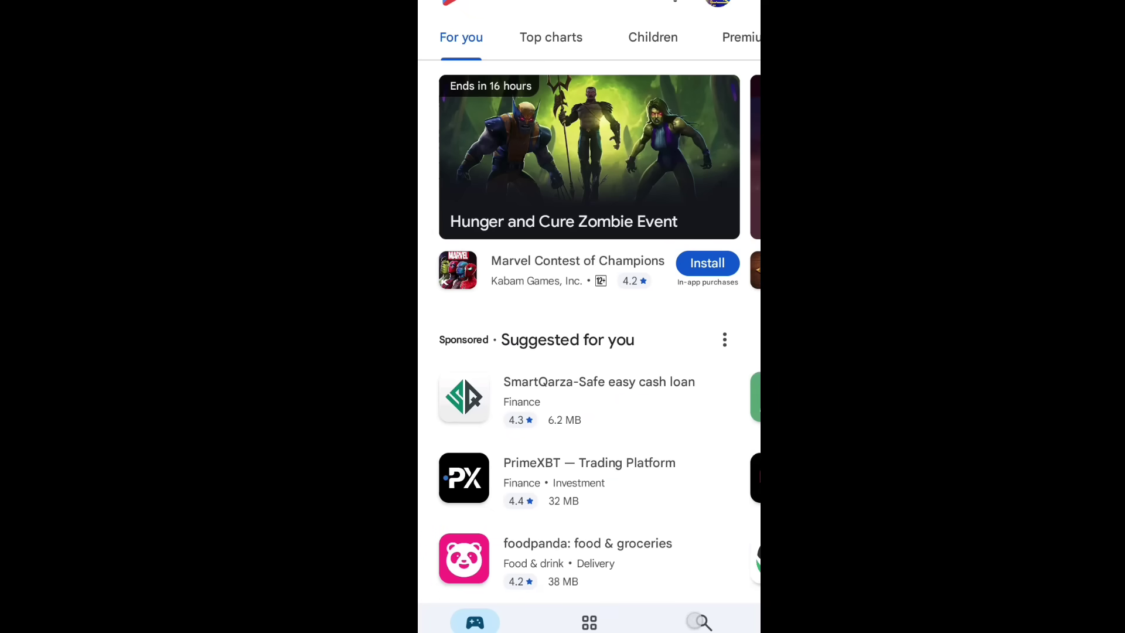
pyautogui.click(574, 7)
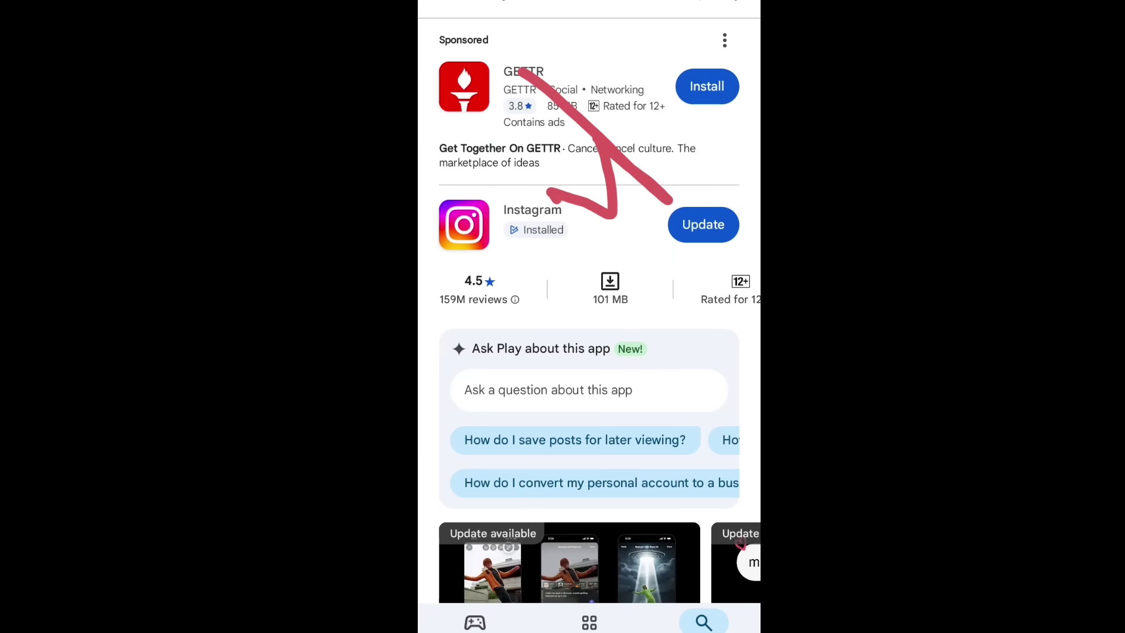
pyautogui.click(703, 225)
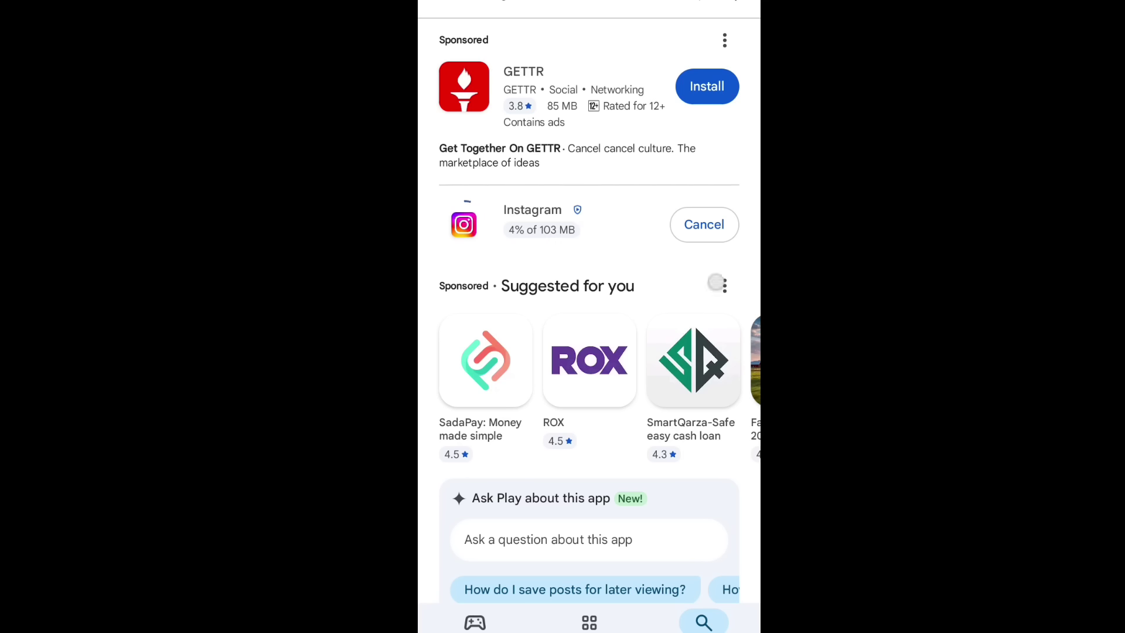
pyautogui.press('super')
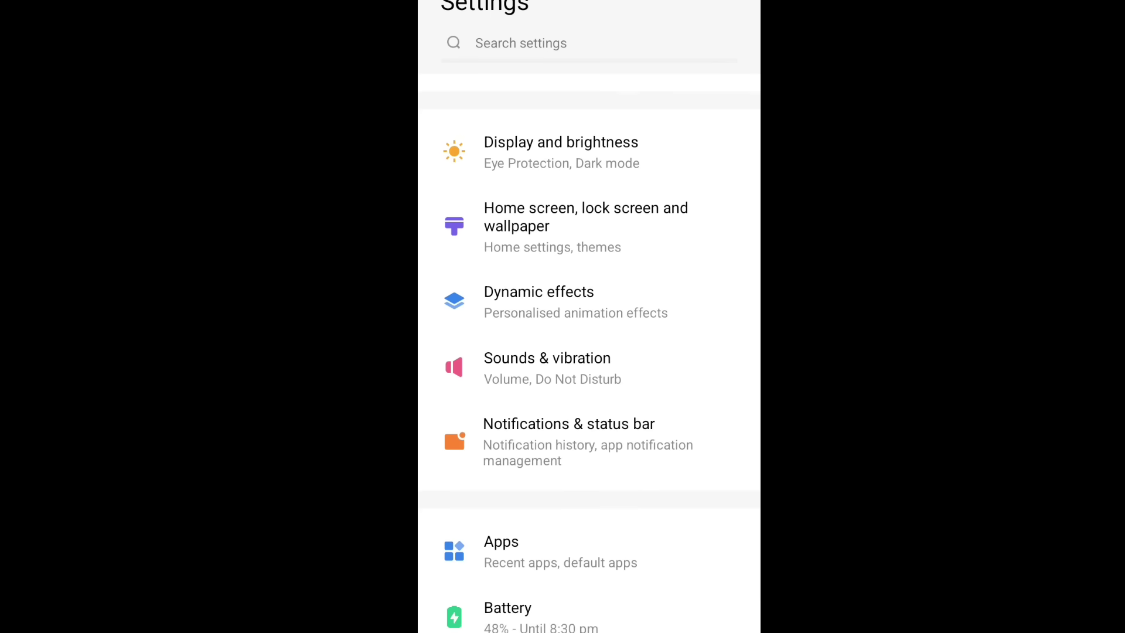
pyautogui.scroll(-5, 653, 265)
# - Open Instagram's app info page from the Apps section of Settings
pyautogui.click(679, 188)
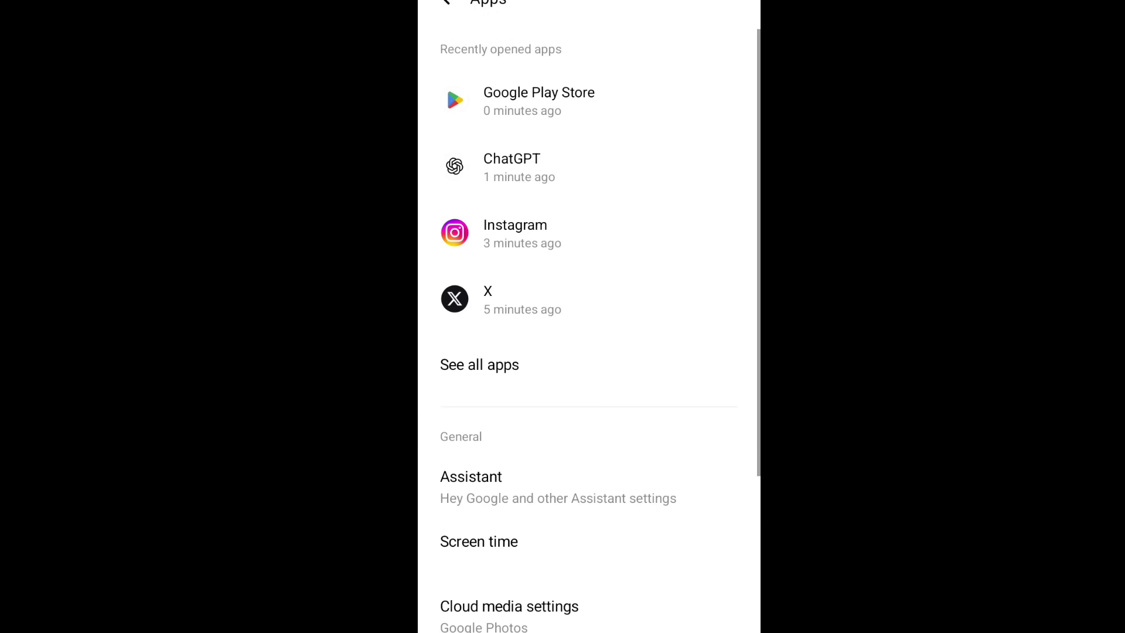
pyautogui.scroll(-2, 616, 402)
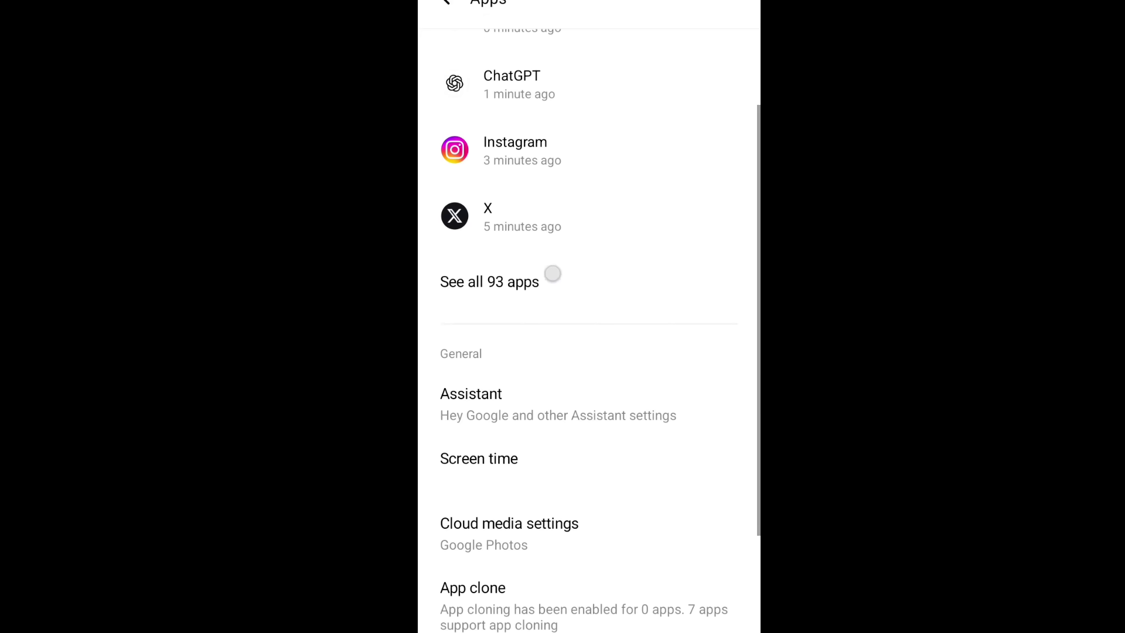
pyautogui.moveTo(552, 275); pyautogui.dragTo(527, 454)
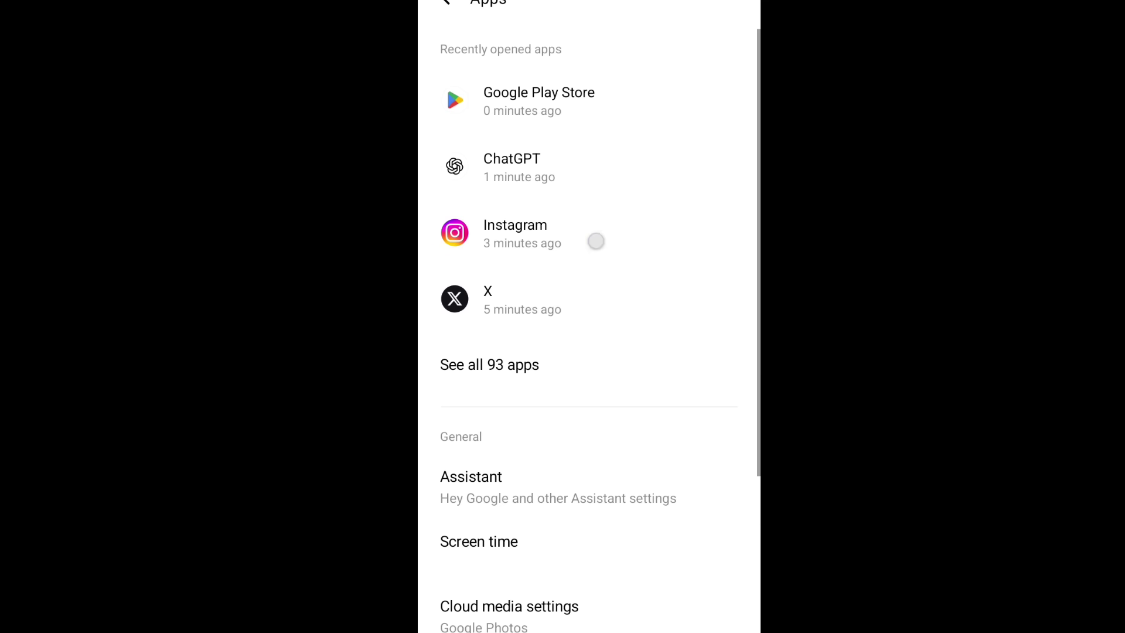
pyautogui.click(596, 241)
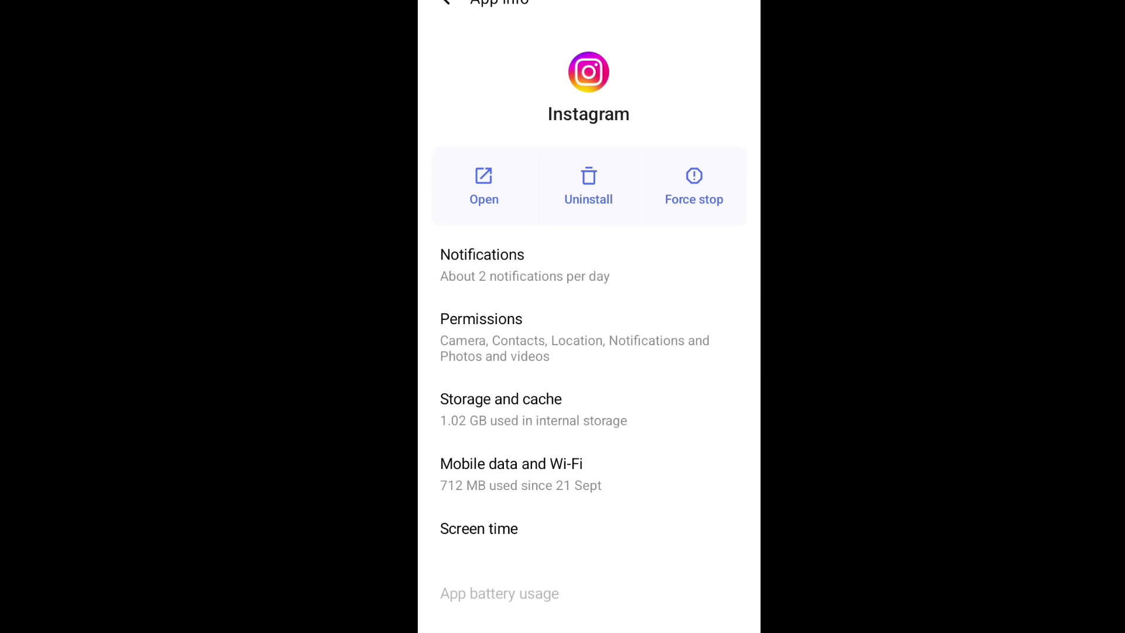
pyautogui.moveTo(629, 281); pyautogui.dragTo(581, 386)
pyautogui.moveTo(678, 110); pyautogui.dragTo(655, 283)
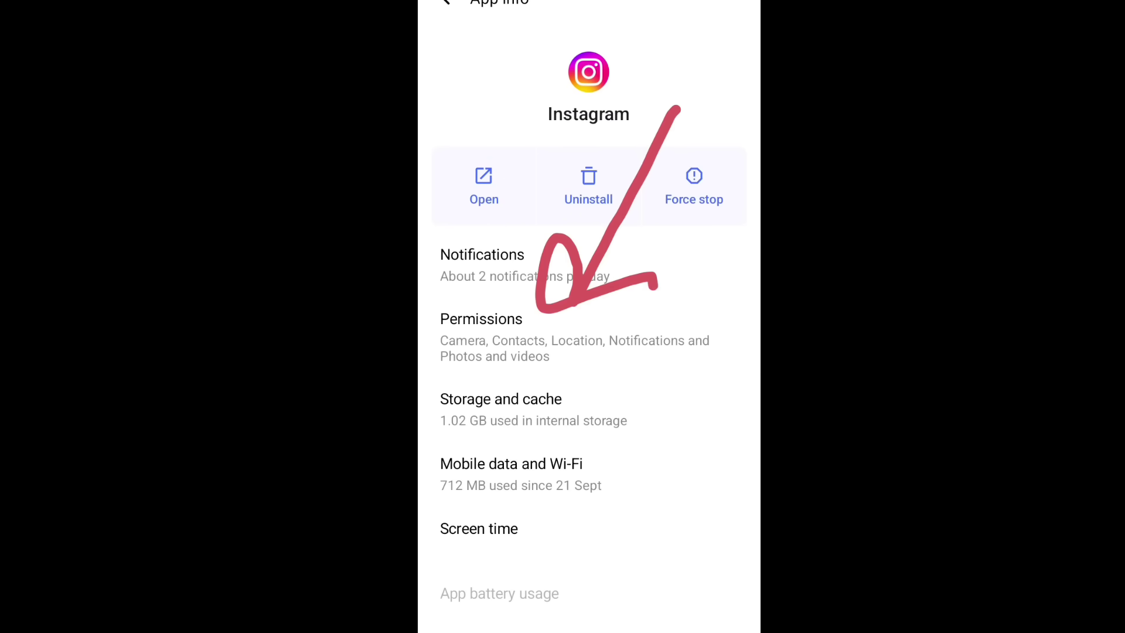
# - Check Instagram's permissions: Camera, Contacts, Location, Notifications allowed; Microphone asks; Phone denied
pyautogui.click(566, 339)
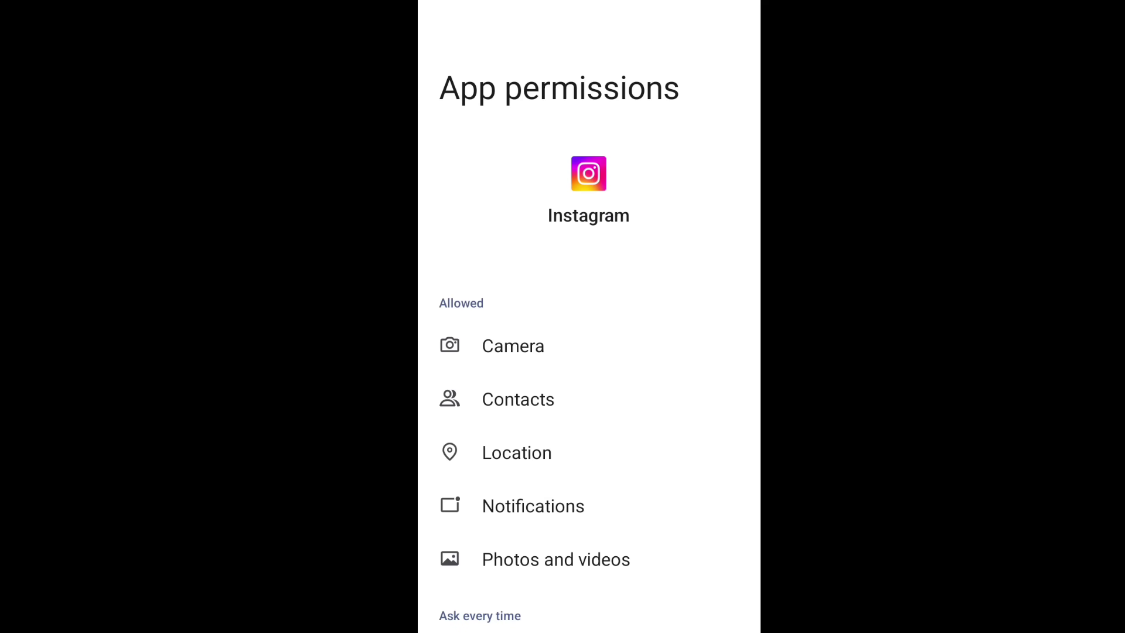
pyautogui.scroll(-2, 621, 375)
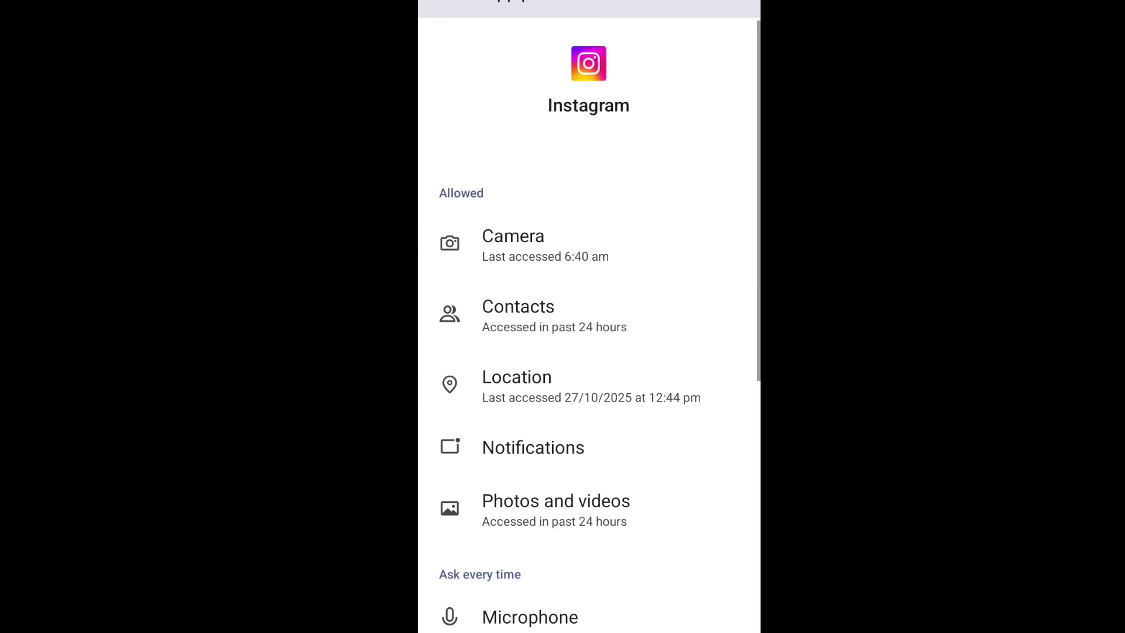
pyautogui.scroll(-2, 627, 454)
pyautogui.scroll(-3, 678, 402)
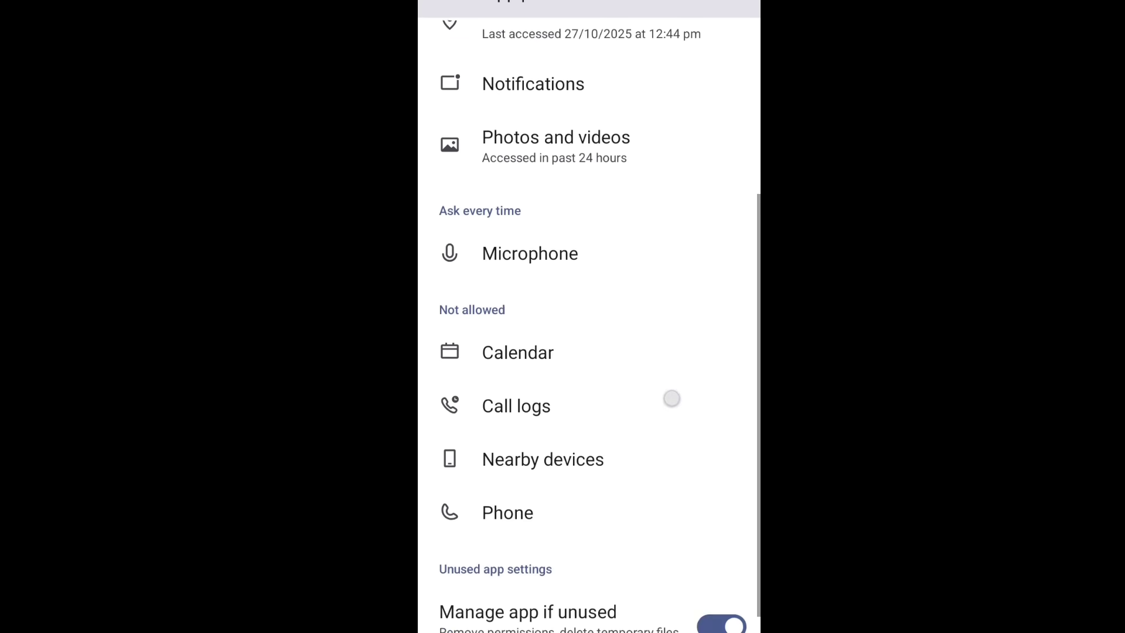
pyautogui.scroll(-1, 672, 399)
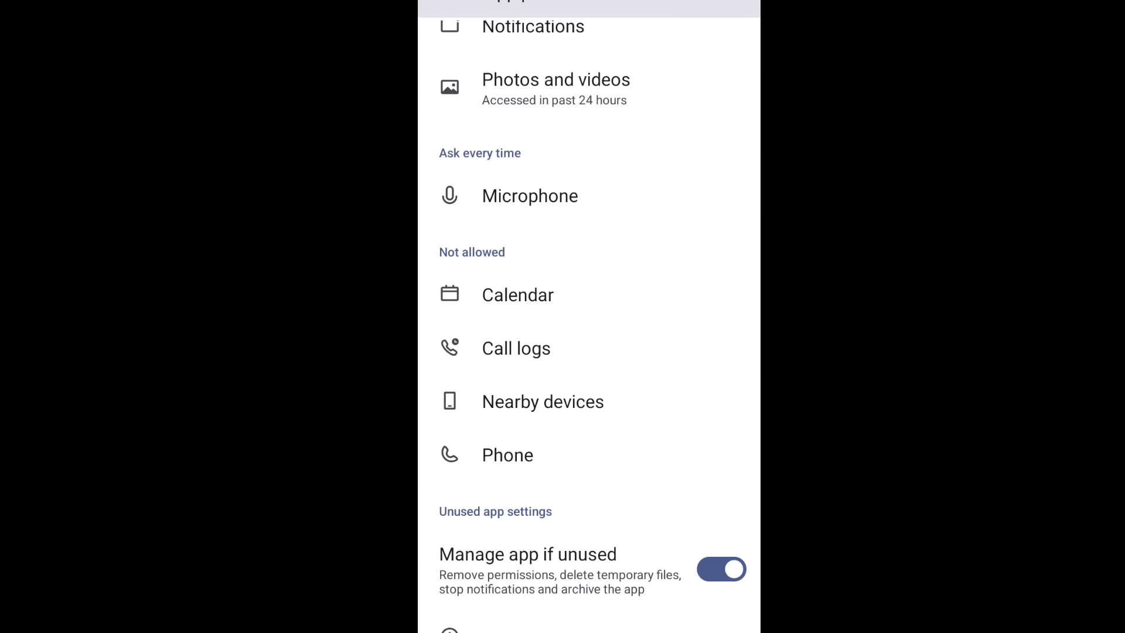
pyautogui.press('Escape')
# - Clear Instagram's 193 MB cache to 0 B, cancelling the delete-app-data prompt
pyautogui.click(630, 417)
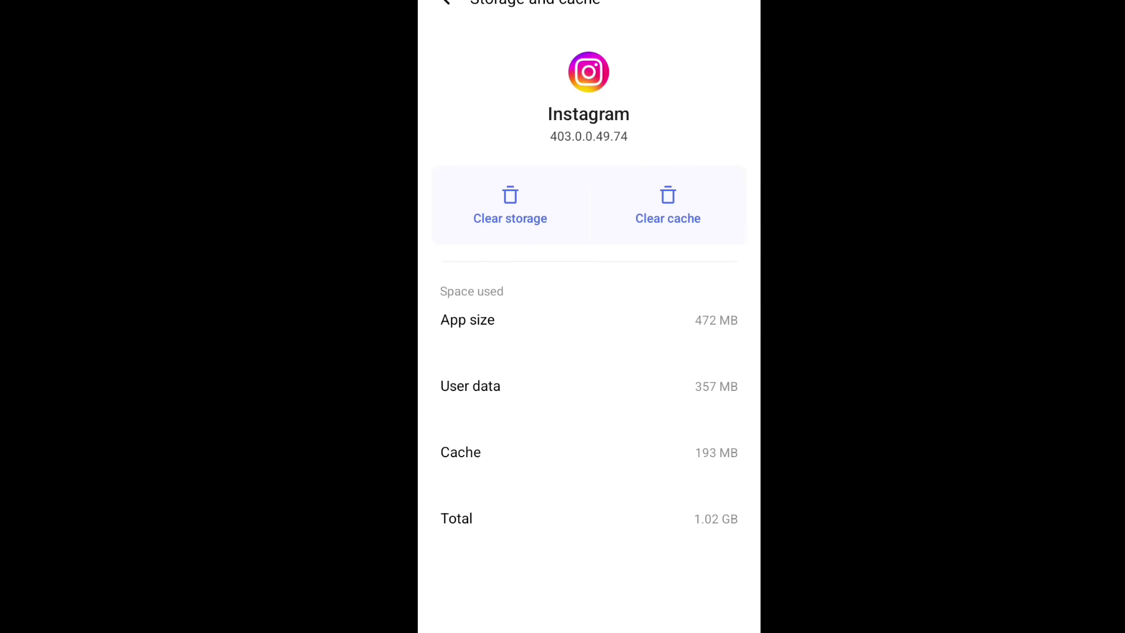
pyautogui.click(667, 208)
pyautogui.click(510, 208)
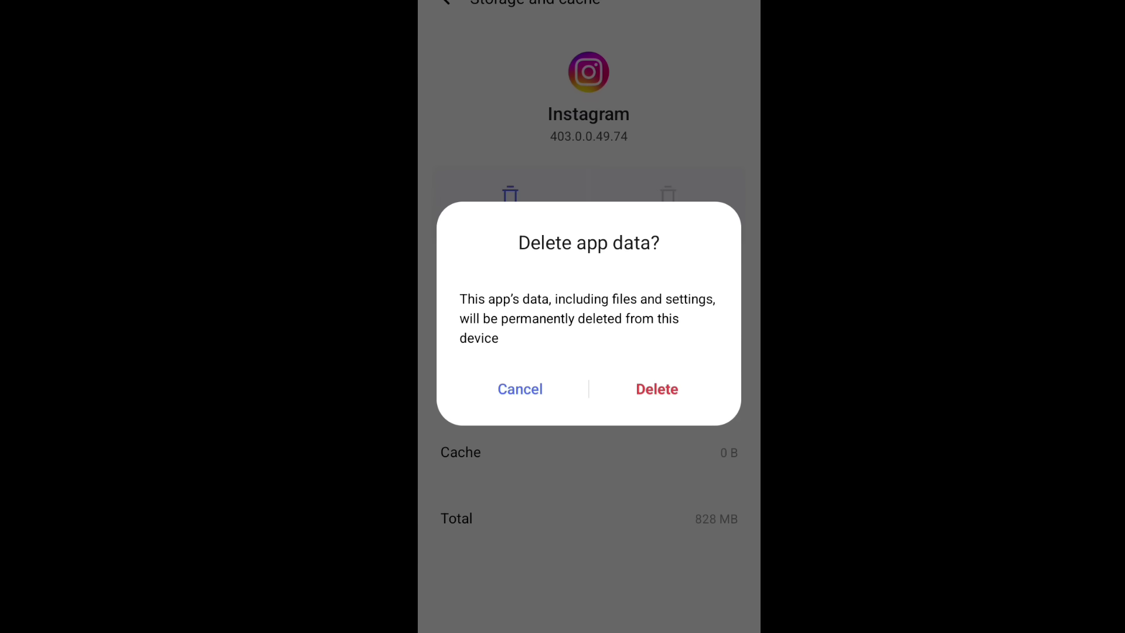
pyautogui.click(520, 390)
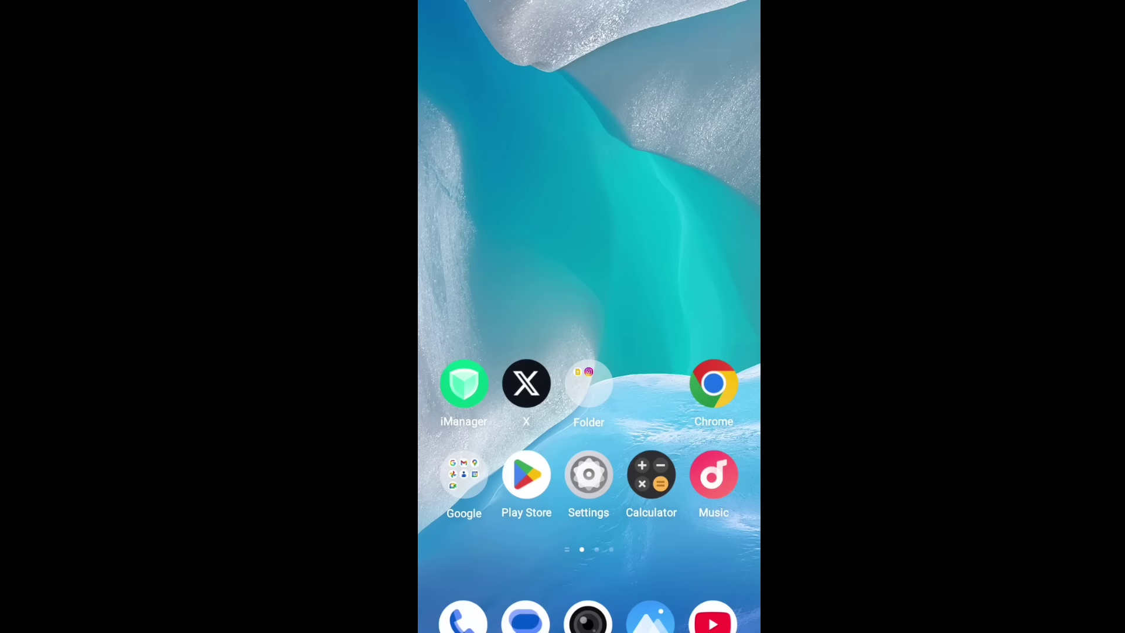